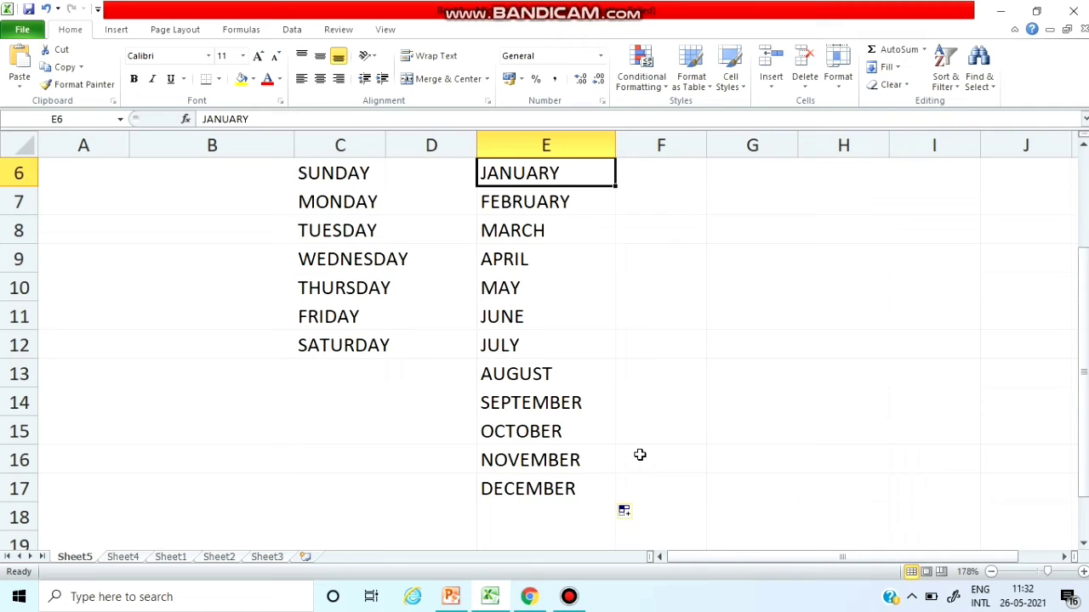
- Switch to the PowerPoint quiz, advance to the Que.93 slide, and colour the answer "(A) TRUE" red
left_click(451, 598)
left_click(598, 469)
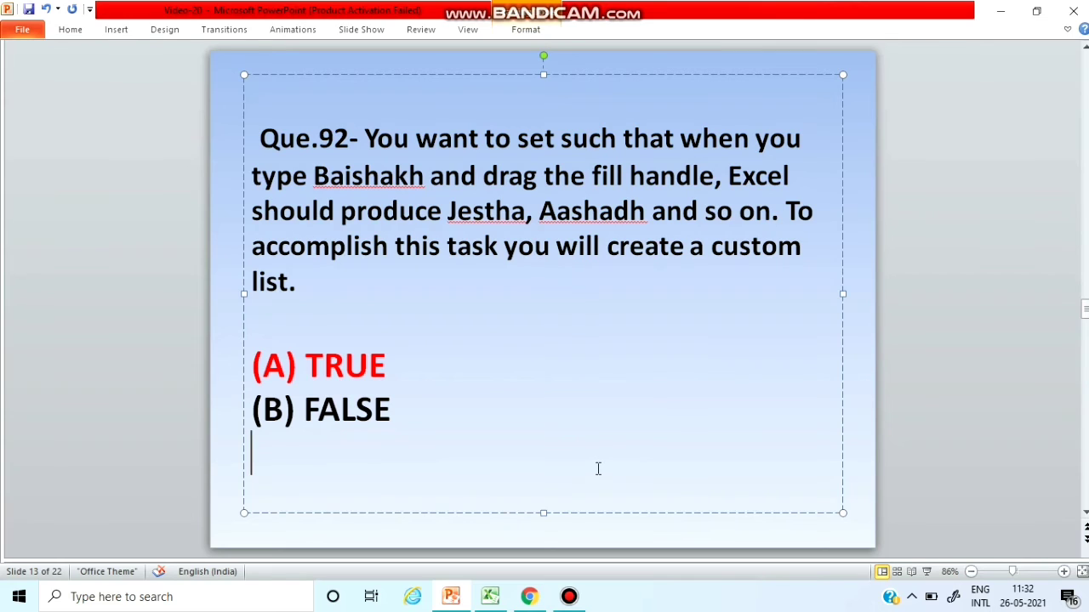
left_click(221, 345)
scroll(222, 337, "down", 1)
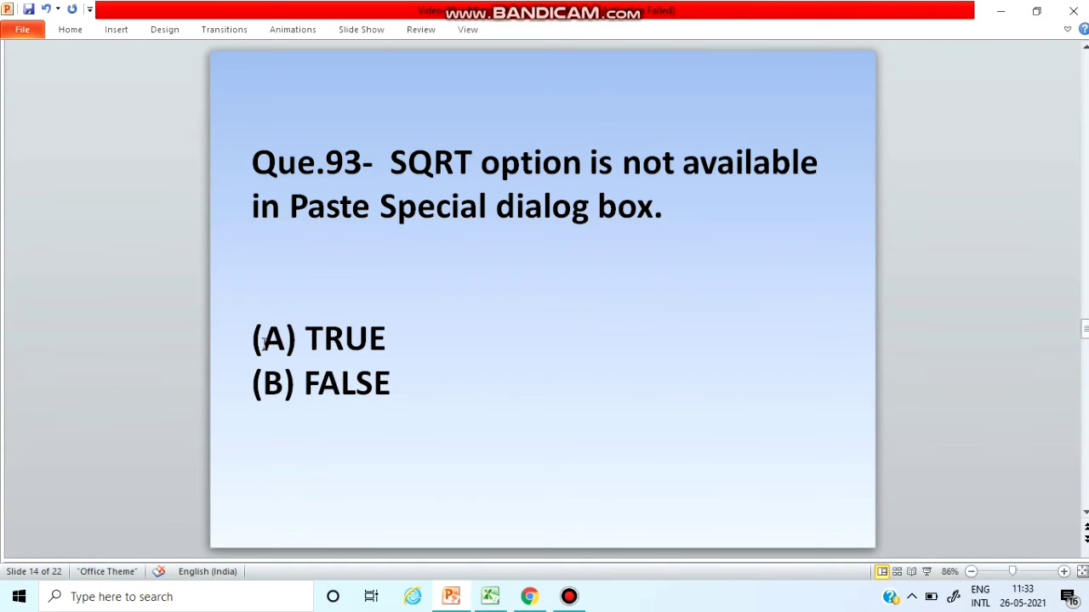
left_click_drag(255, 340, 379, 343)
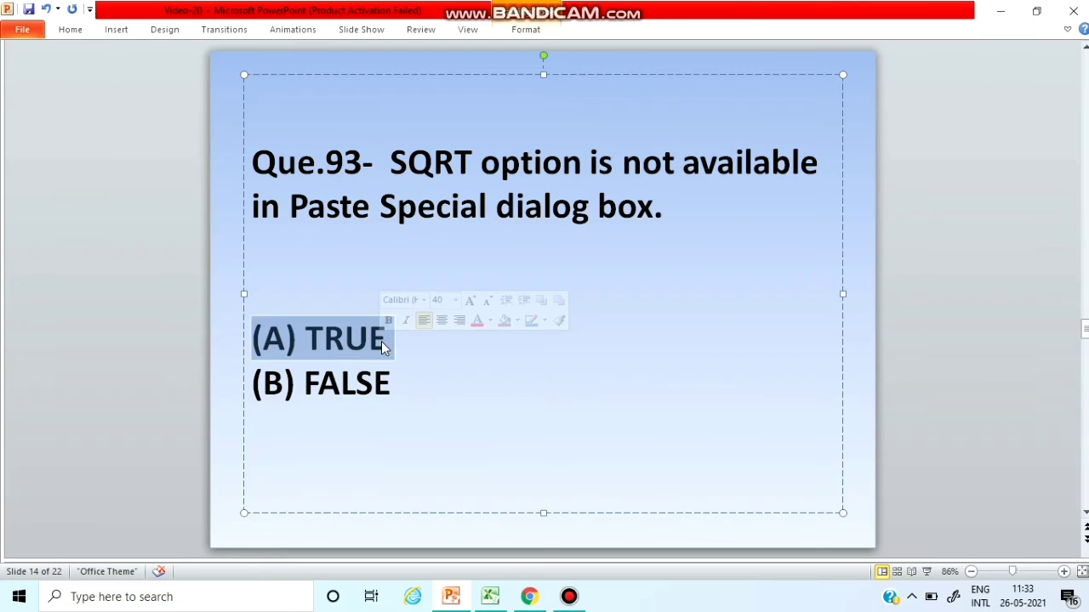
left_click(478, 330)
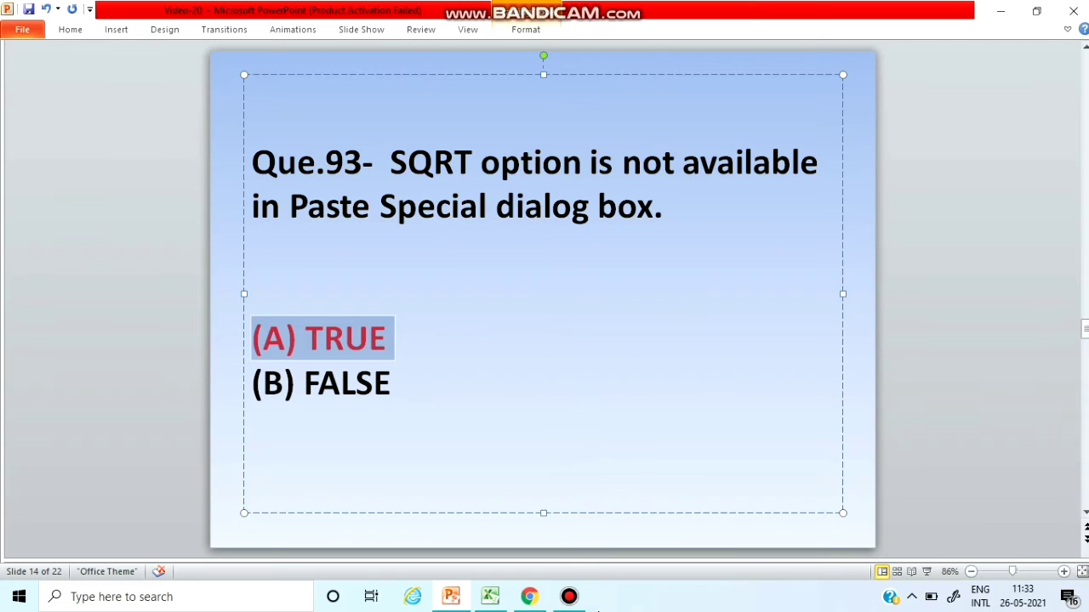
- Switch to the Excel workbook and enter 81 in cell G9 of Sheet5
left_click(490, 596)
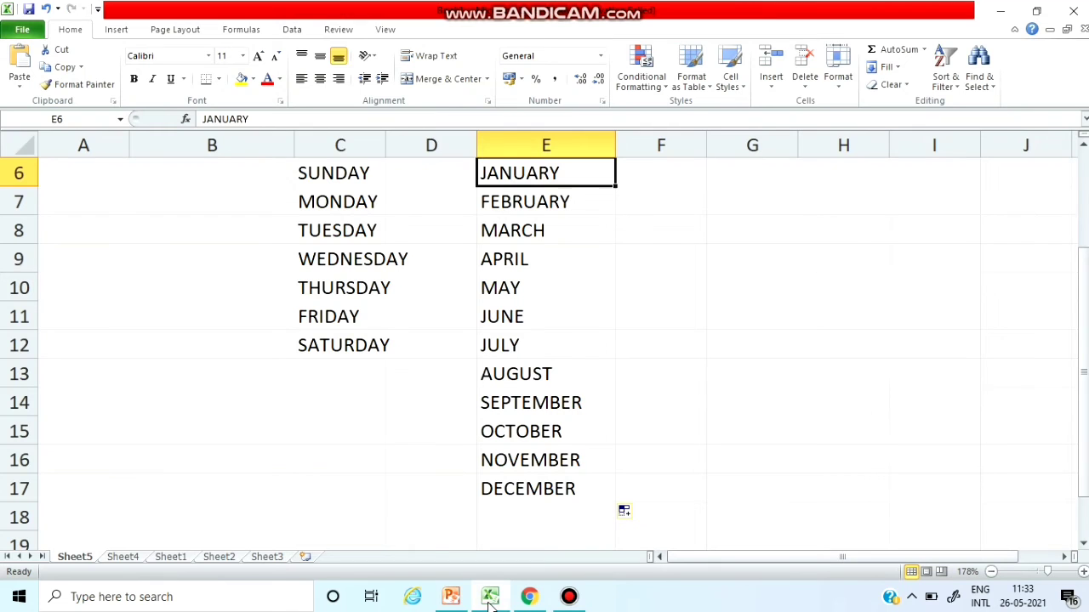
left_click(664, 394)
left_click(747, 256)
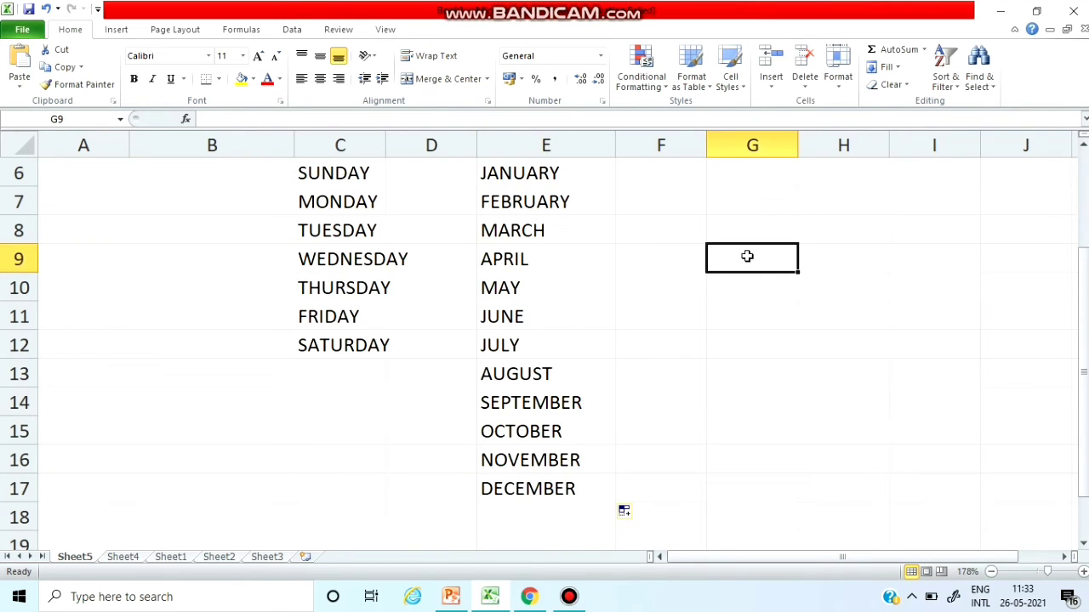
type("81")
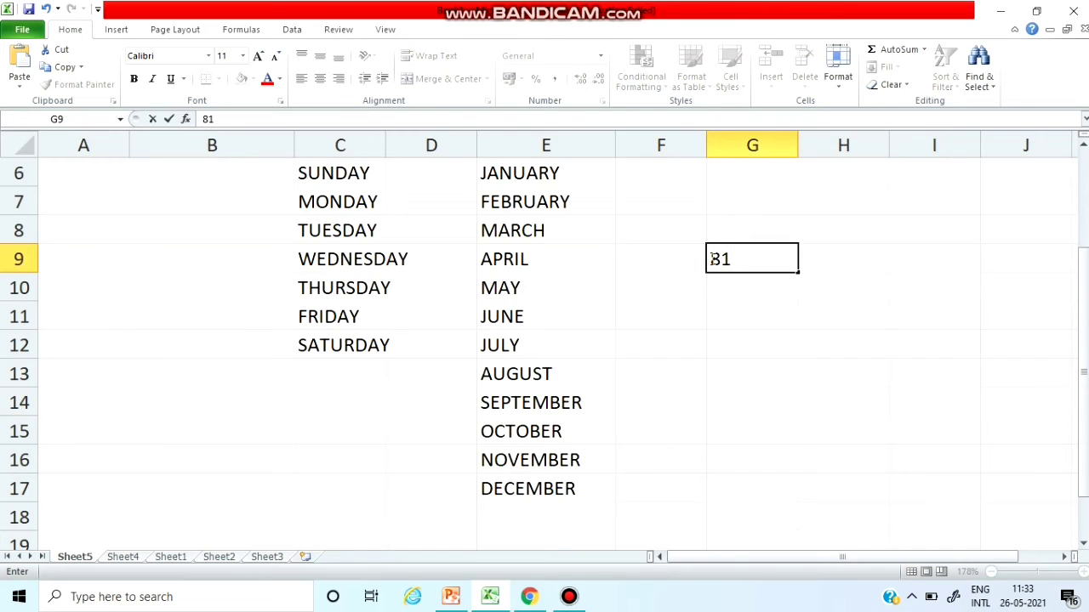
- Calculate the square root of G9 in cell H9 with the formula =SQRT(G9)
left_click(844, 261)
type("=")
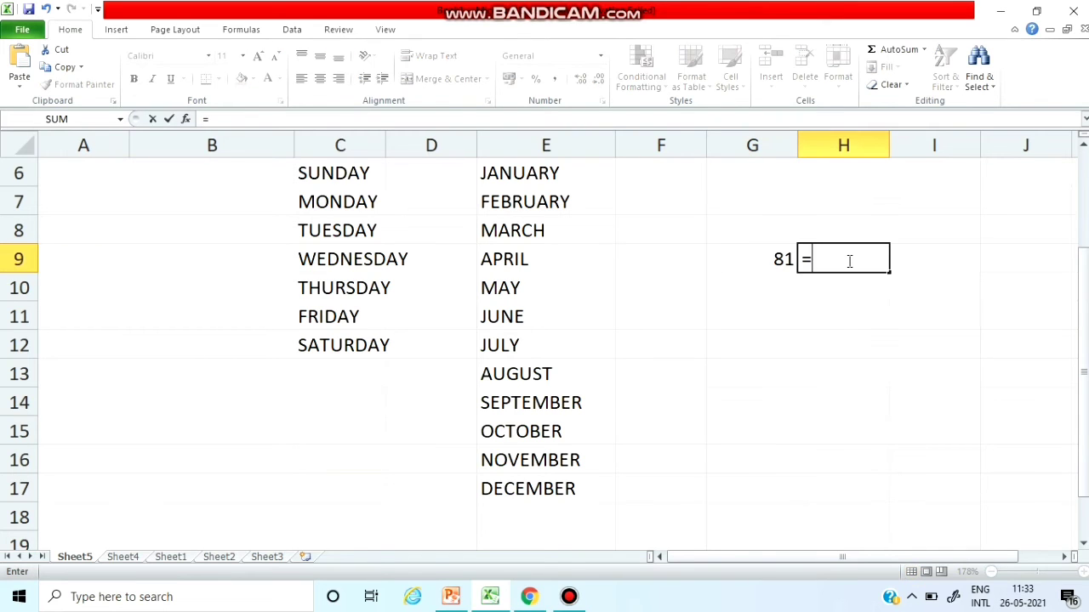
type("SQRT")
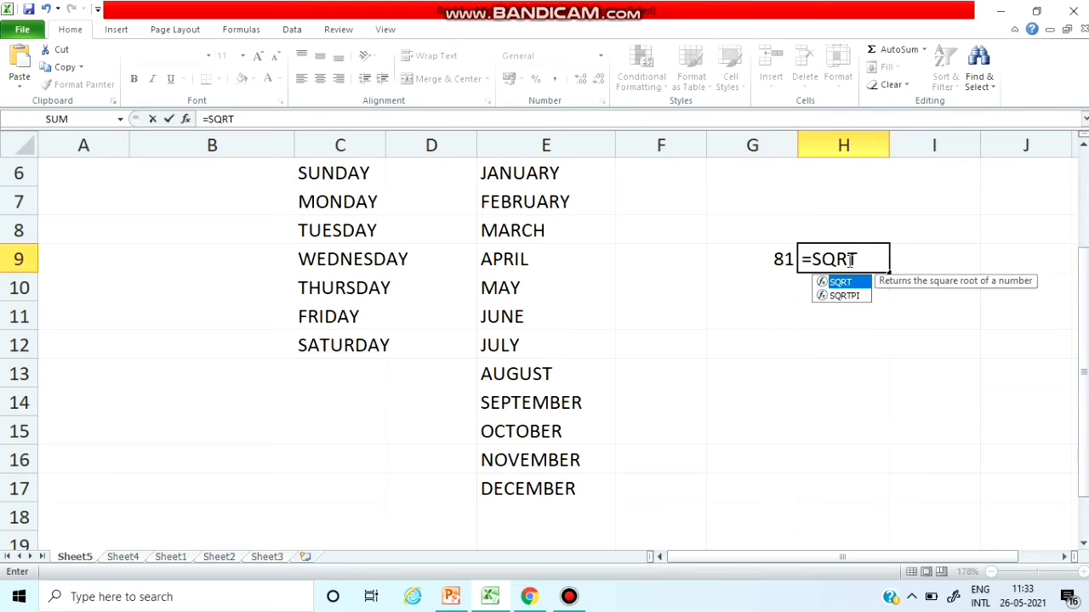
type("(")
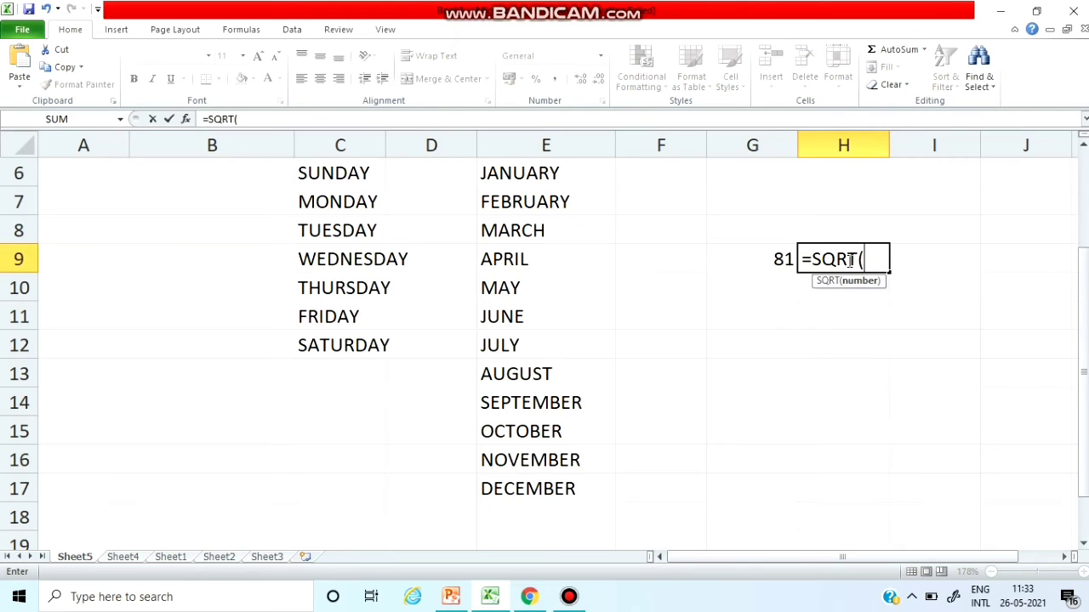
left_click(760, 259)
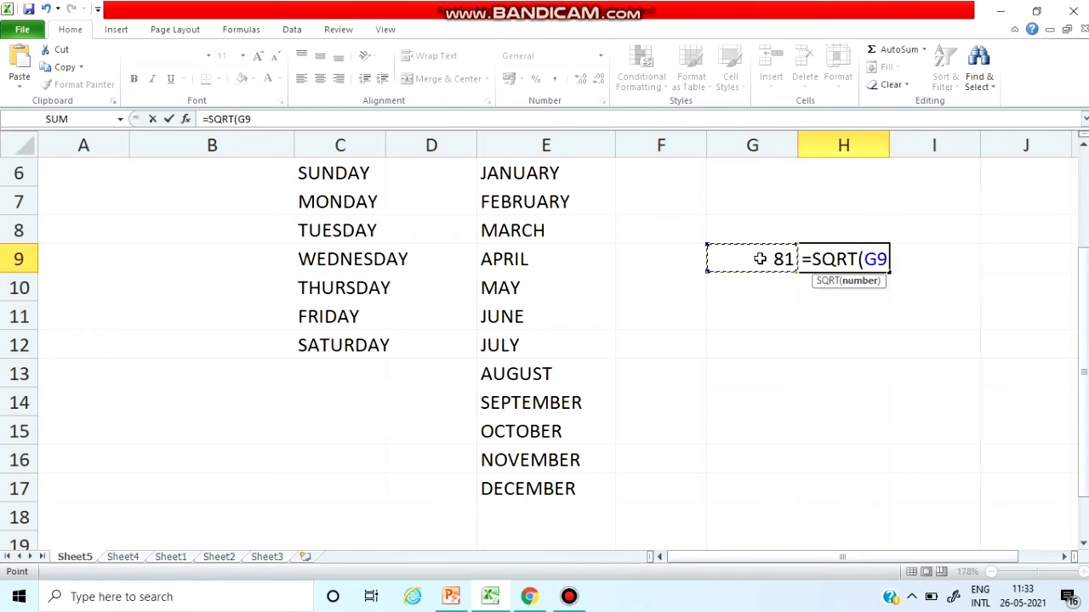
type(")")
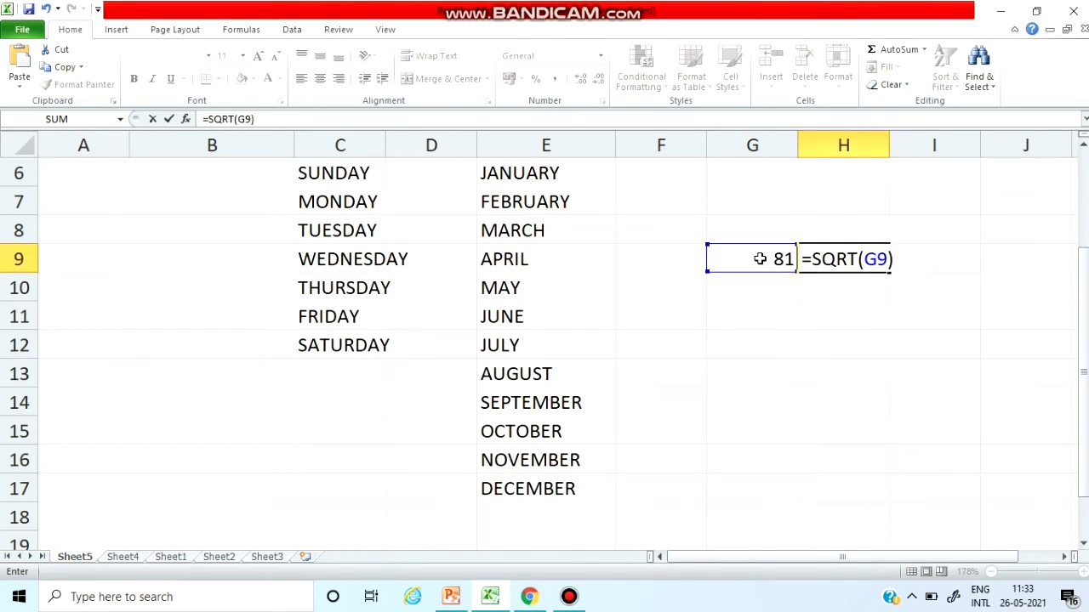
key("Return")
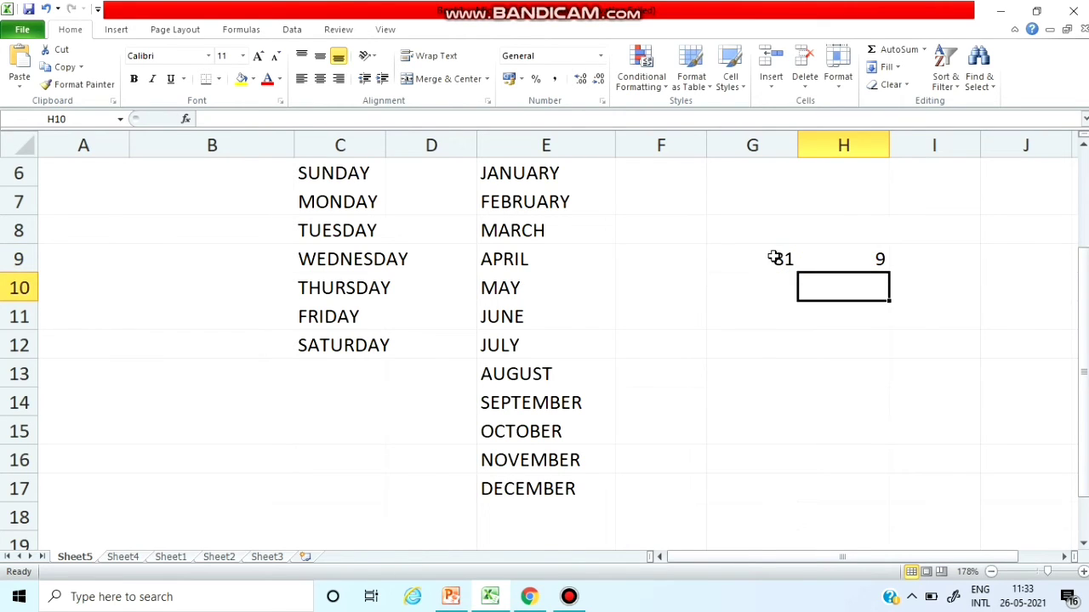
left_click(769, 259)
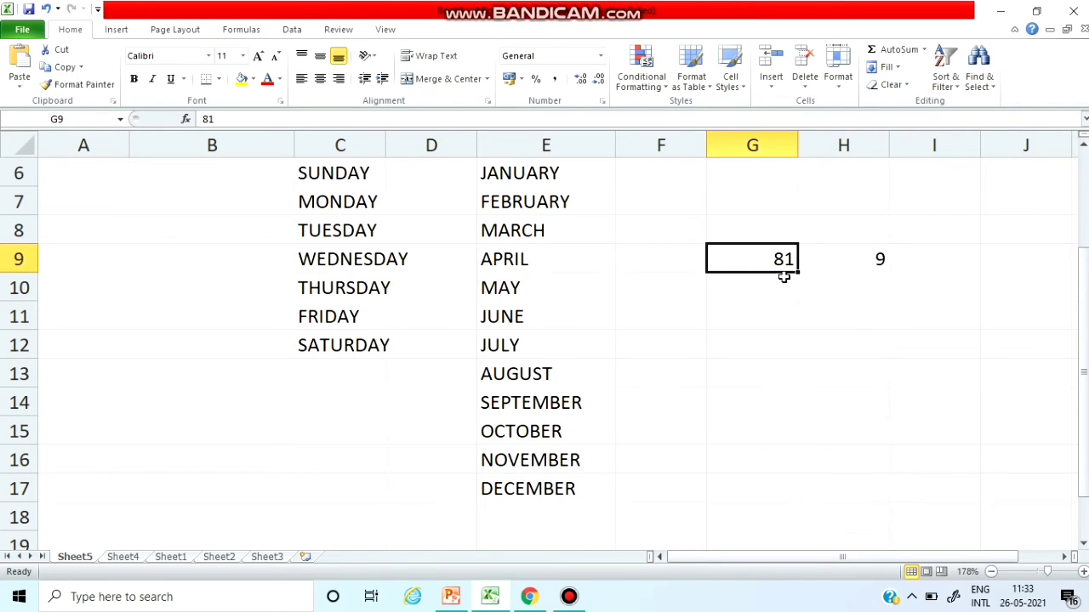
key("Return")
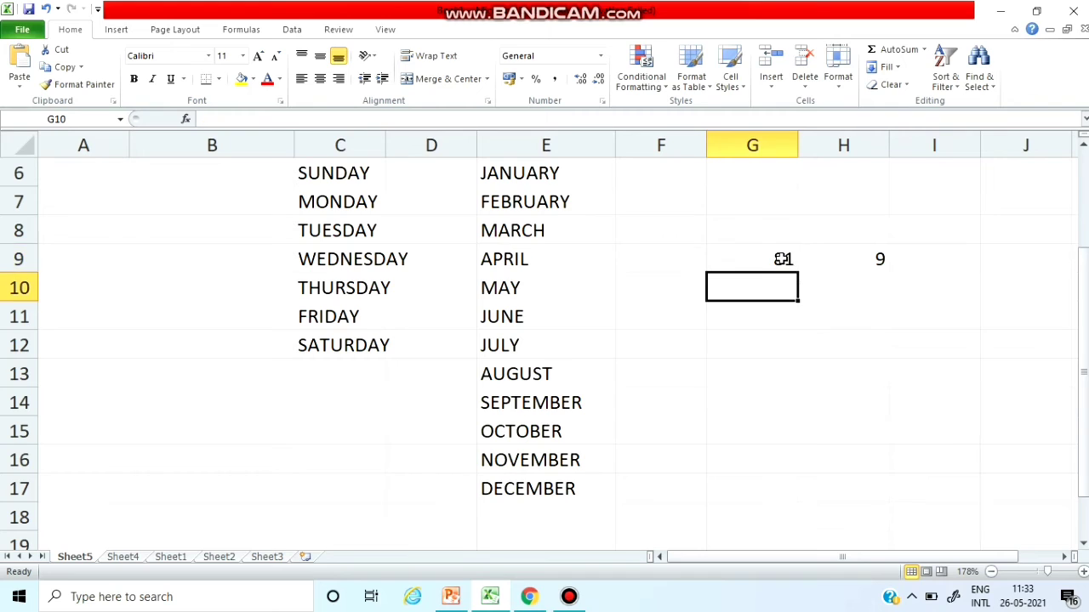
left_click(782, 259)
left_click(841, 260)
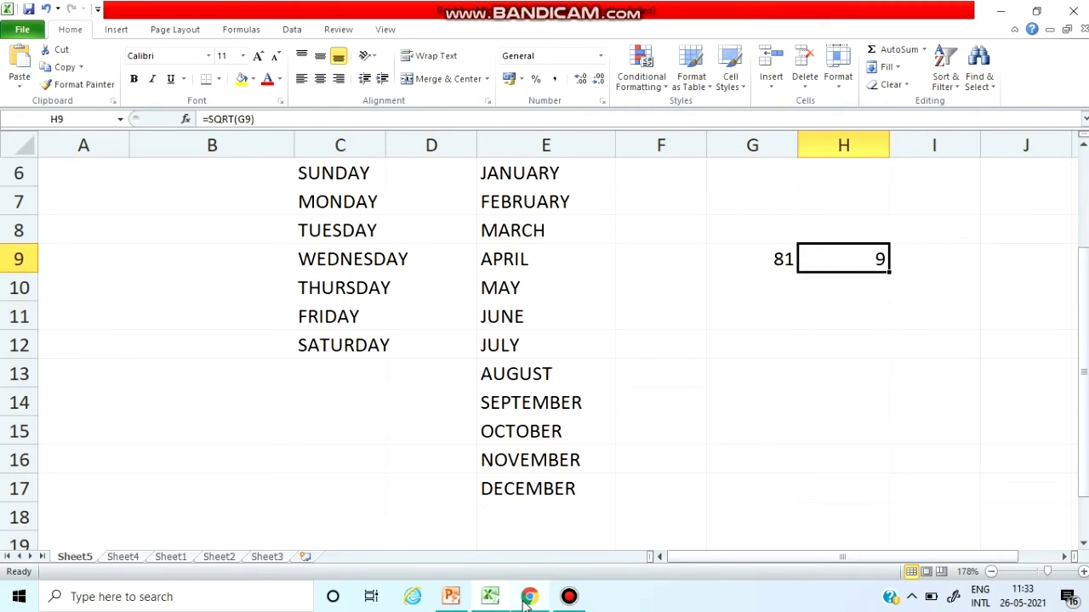
- Switch back to the PowerPoint quiz and advance from Que.93 to the Que.94 slide
left_click(464, 602)
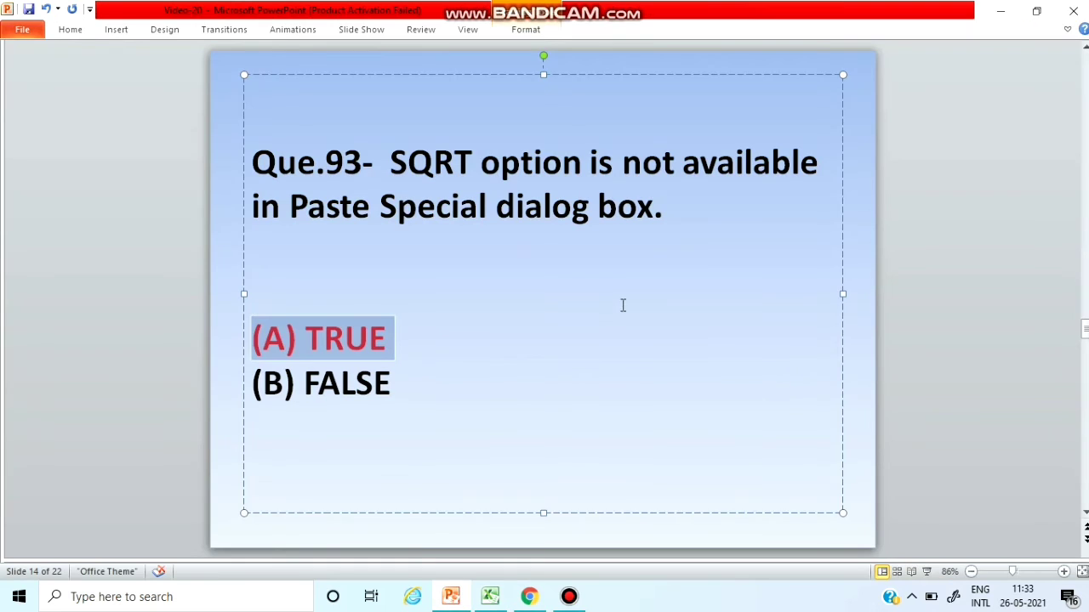
left_click(648, 373)
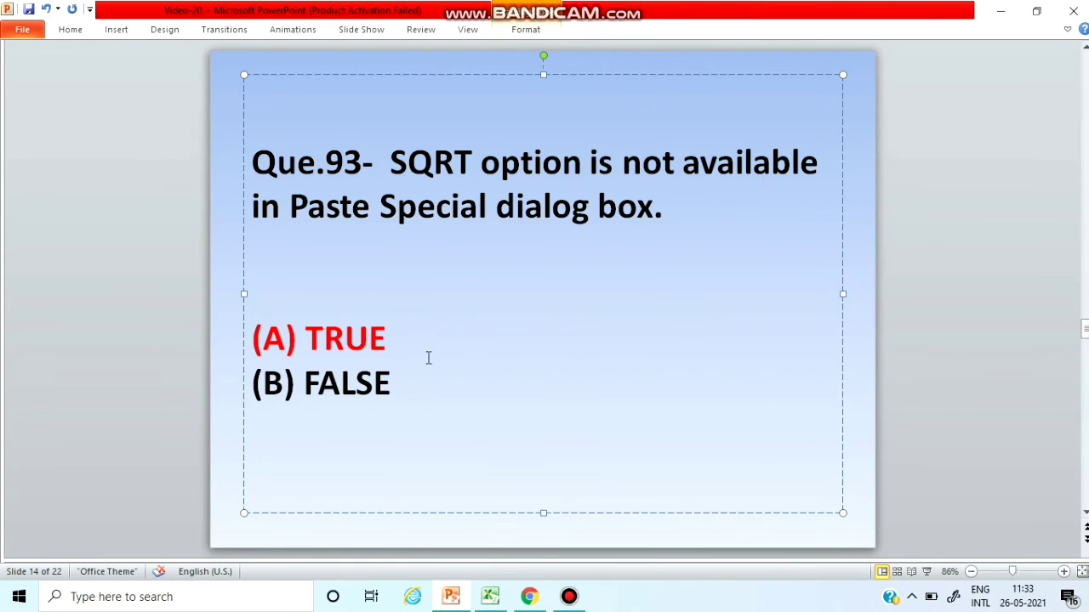
left_click(226, 389)
scroll(226, 390, "down", 1)
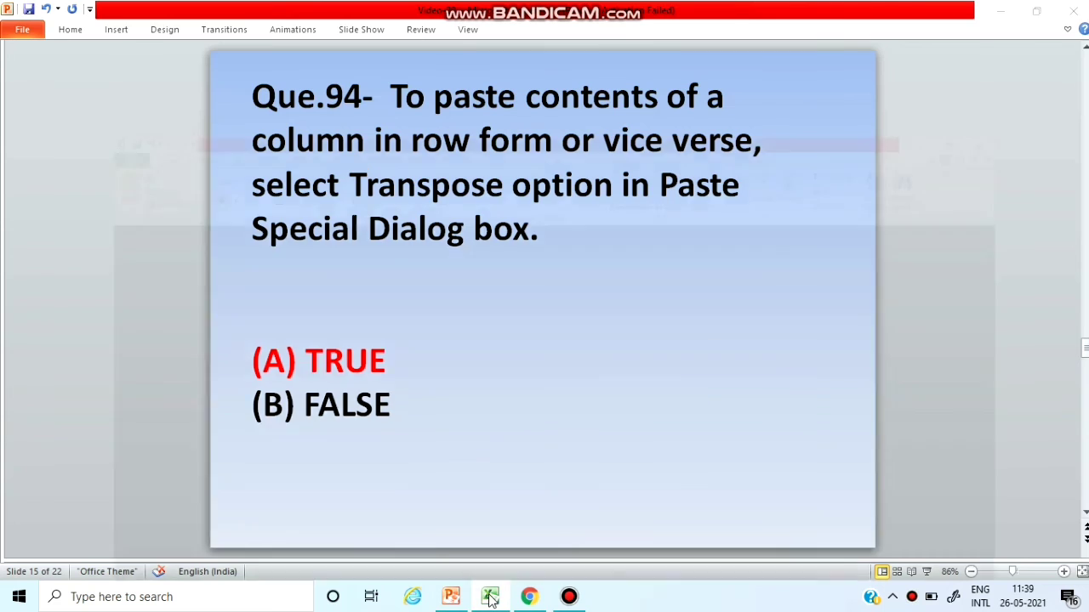
- Switch to the Excel workbook and clear the contents of the bordered table in range B10:C13
left_click(490, 596)
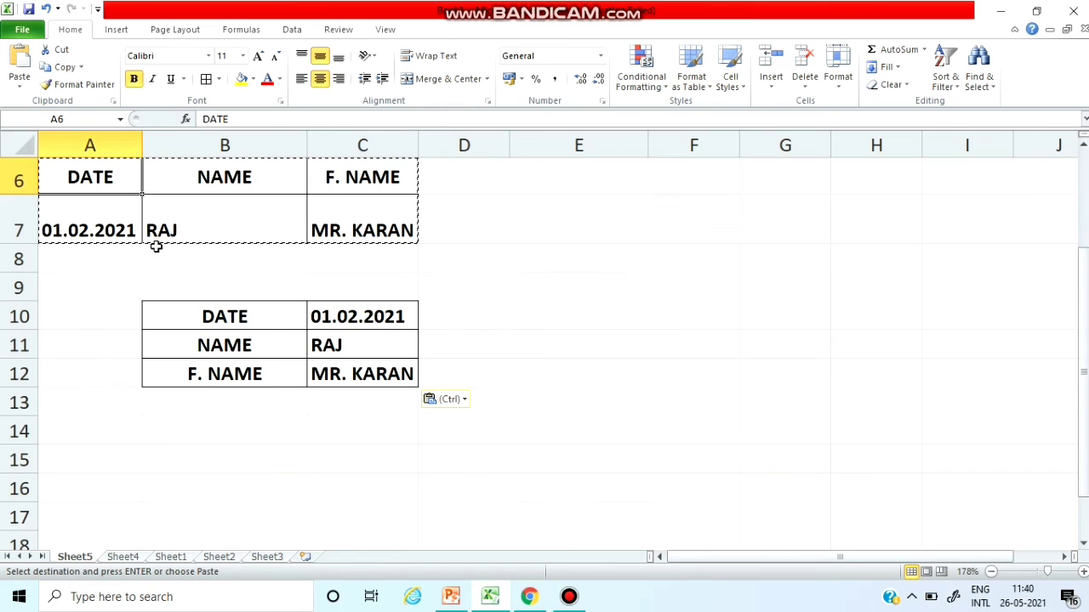
left_click(230, 317)
left_click_drag(230, 317, 375, 393)
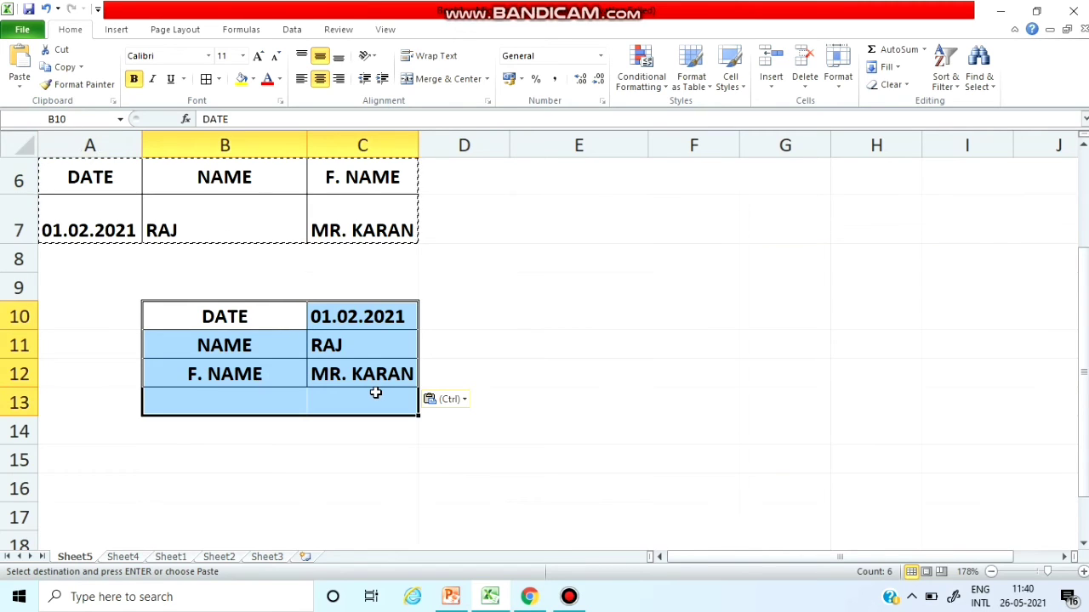
key("Delete")
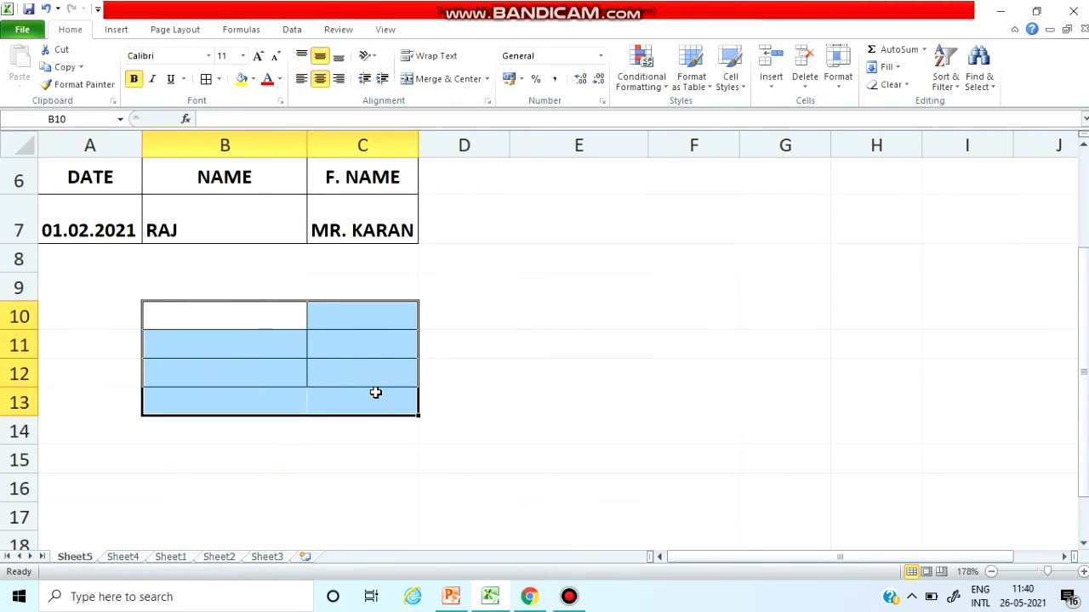
left_click(727, 374)
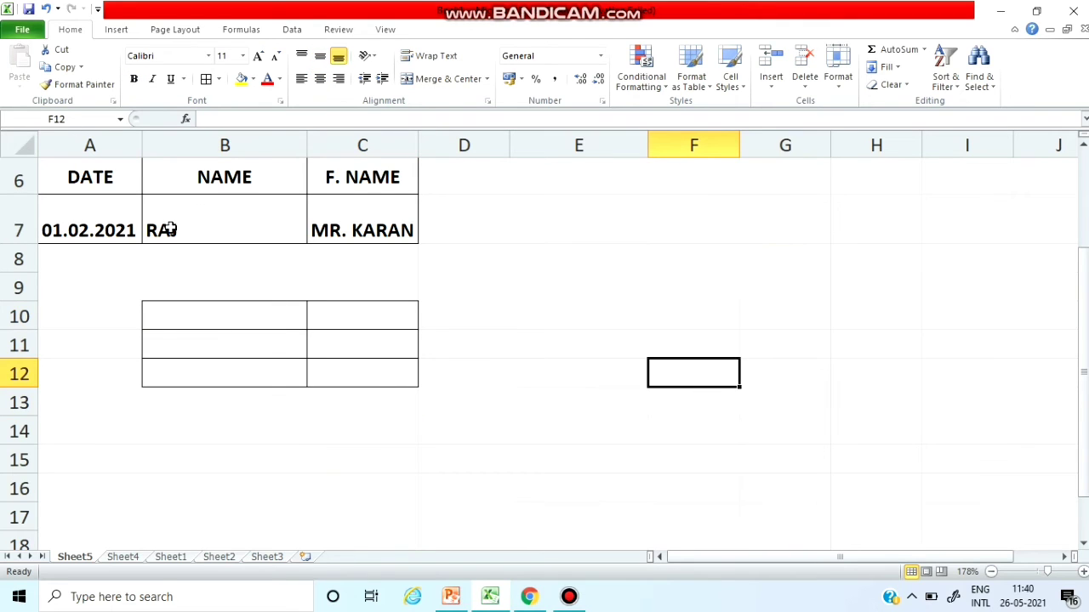
- Copy the two-row table with the DATE, NAME and F. NAME headings in range A6:C7
left_click(93, 223)
left_click(188, 228)
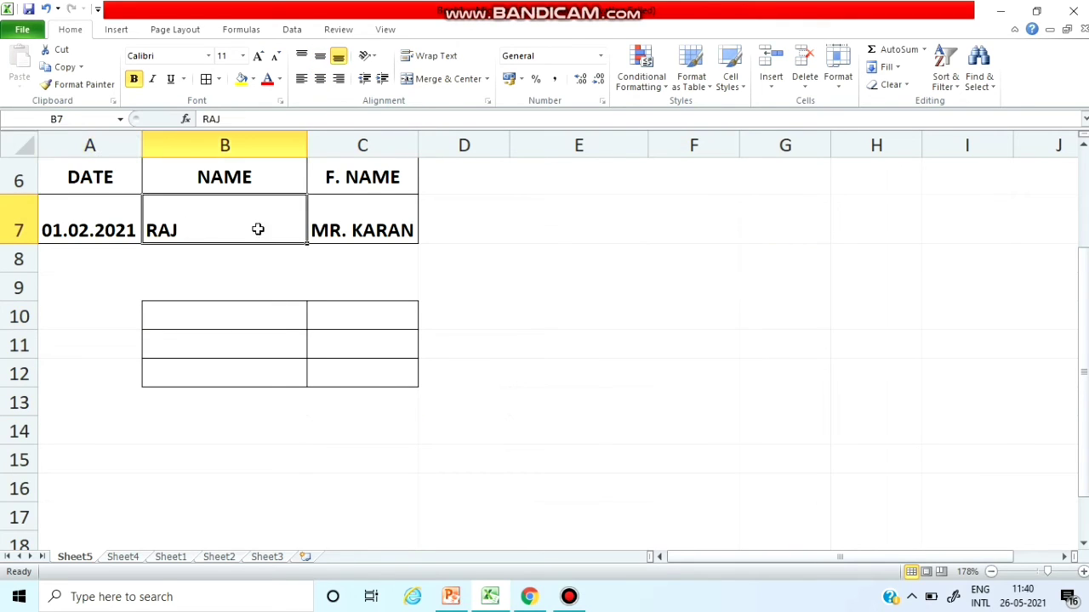
left_click(337, 221)
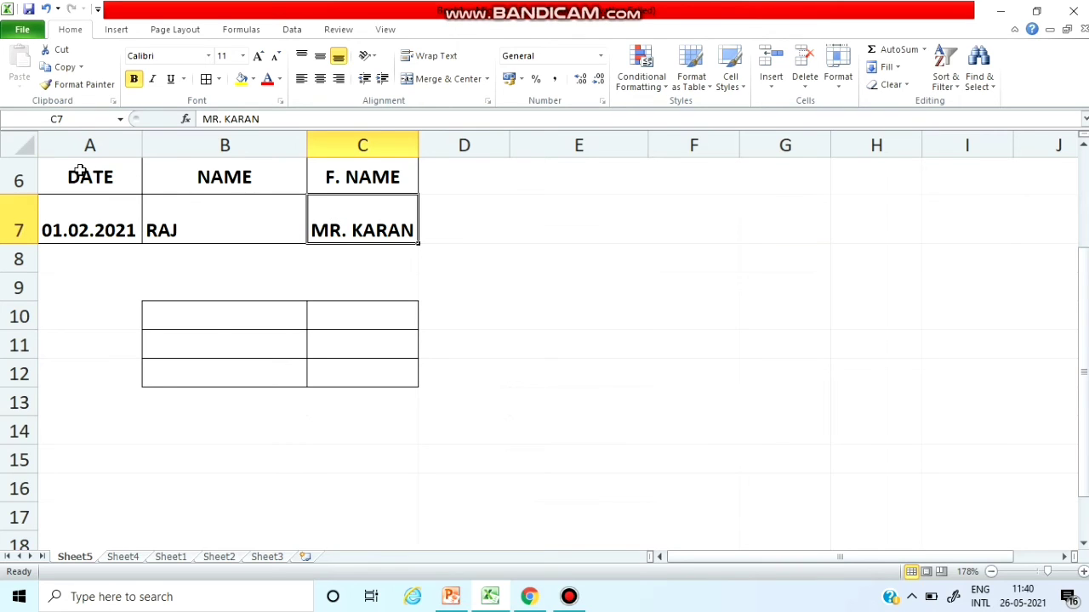
left_click_drag(79, 170, 349, 228)
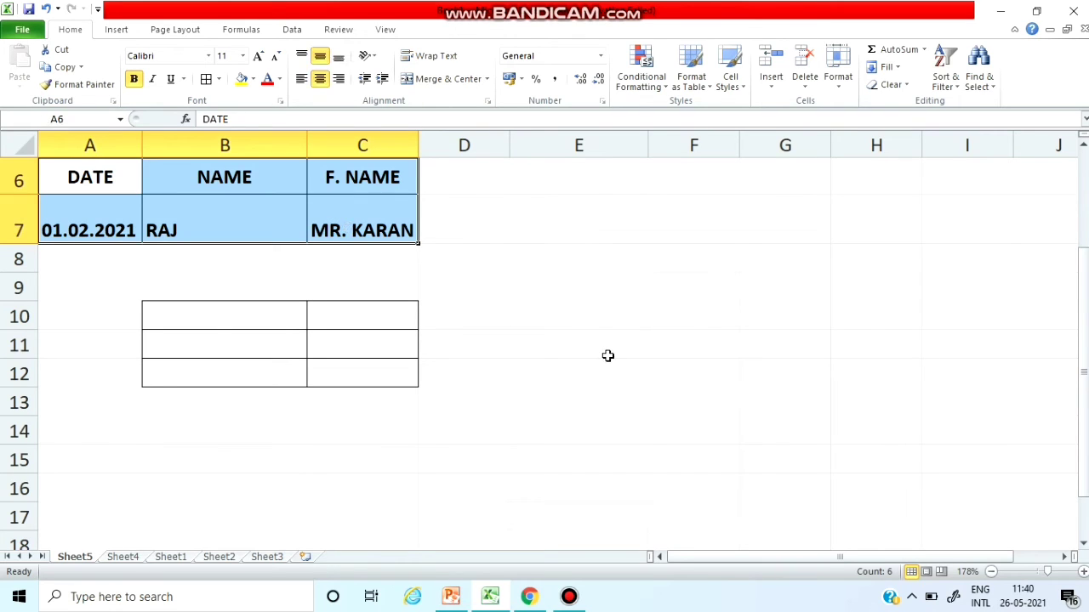
key("ctrl+c")
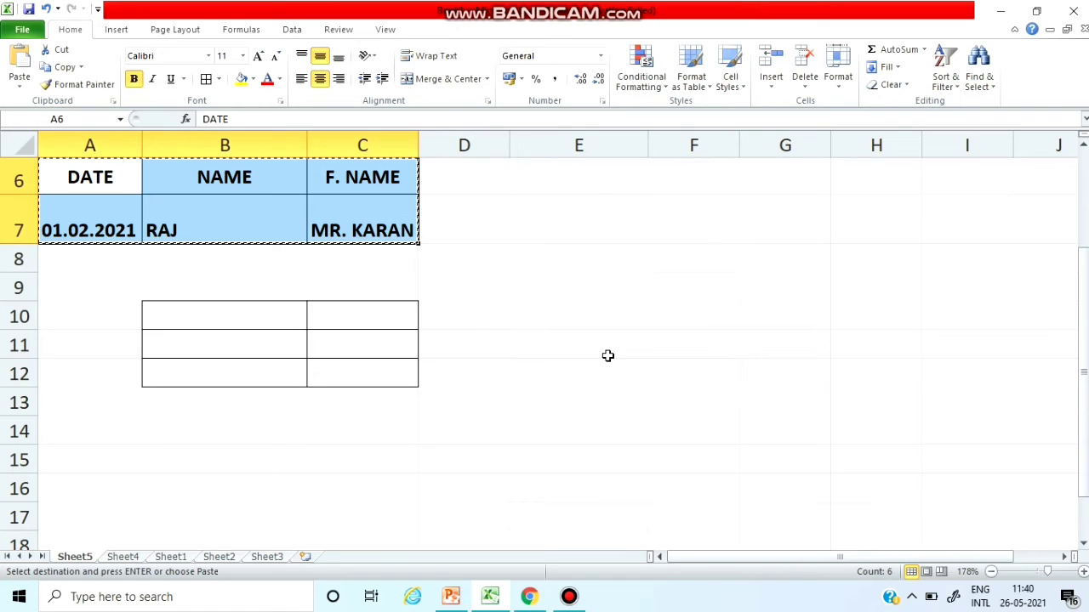
left_click(20, 85)
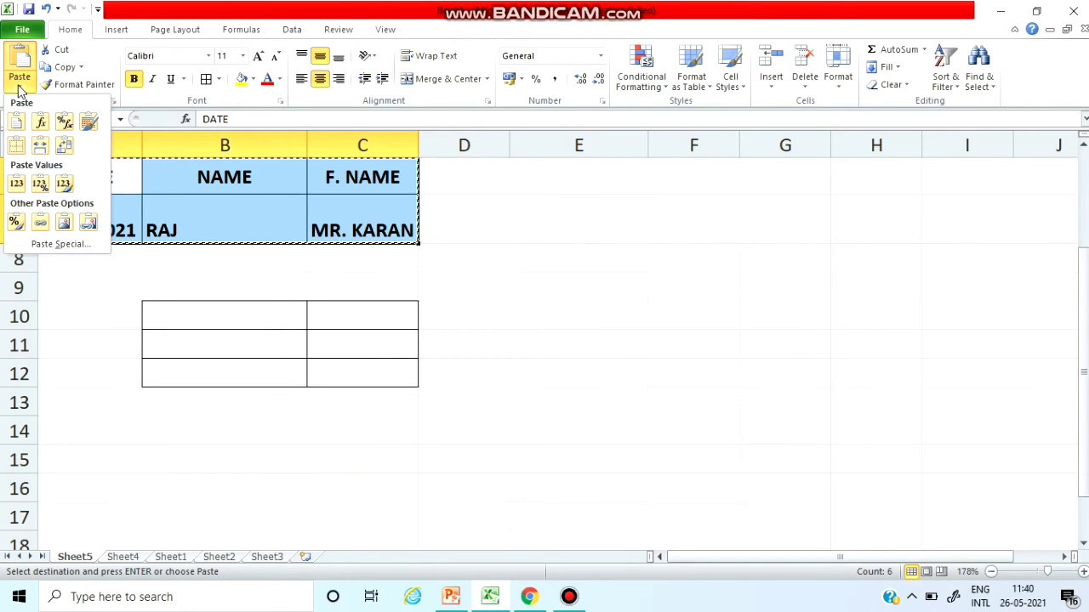
left_click(68, 246)
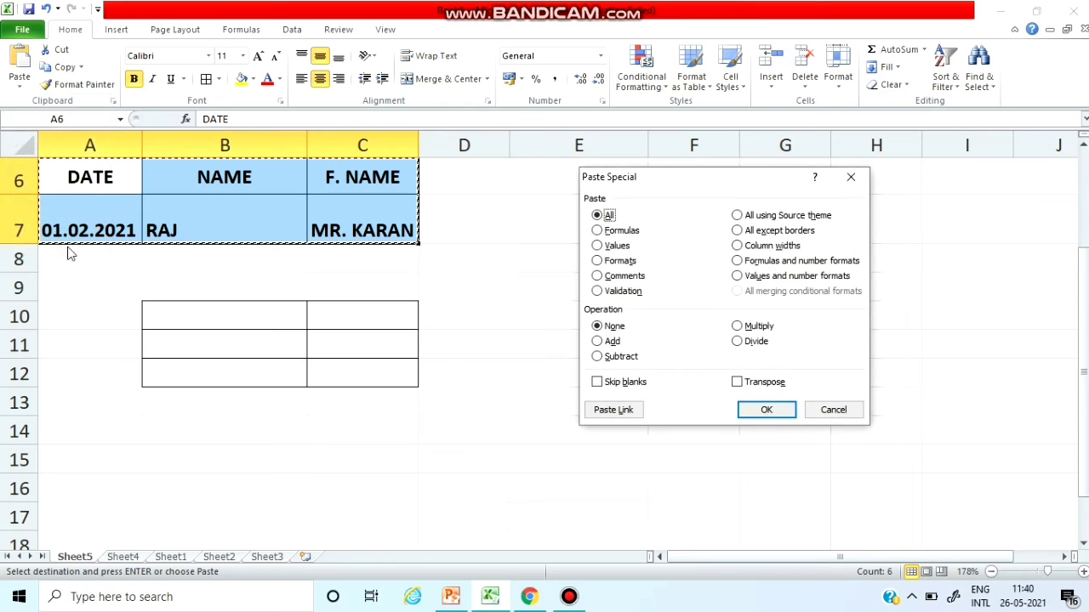
left_click(769, 384)
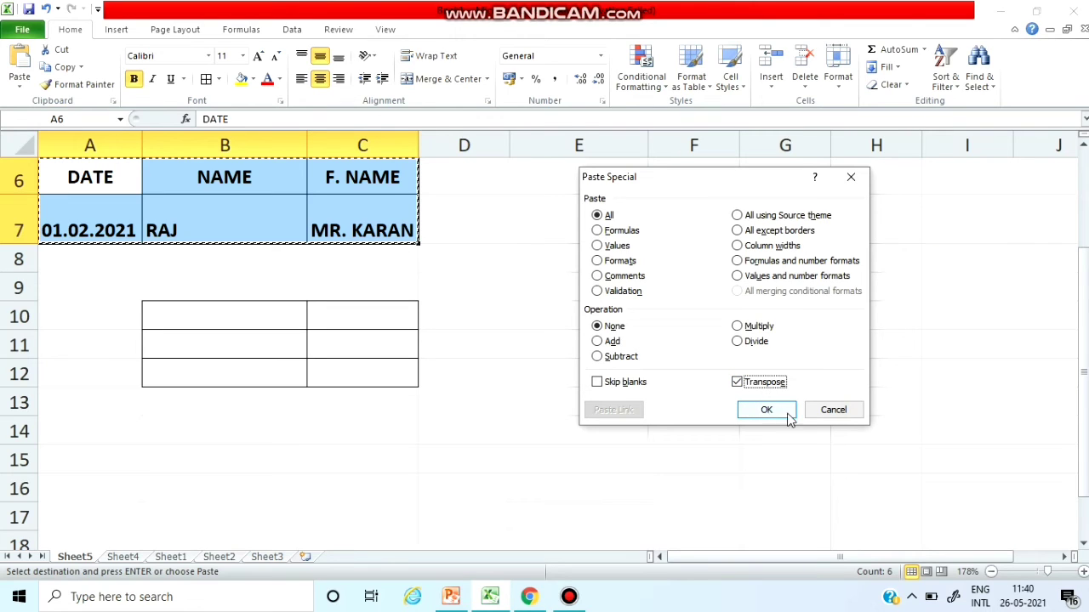
left_click(834, 410)
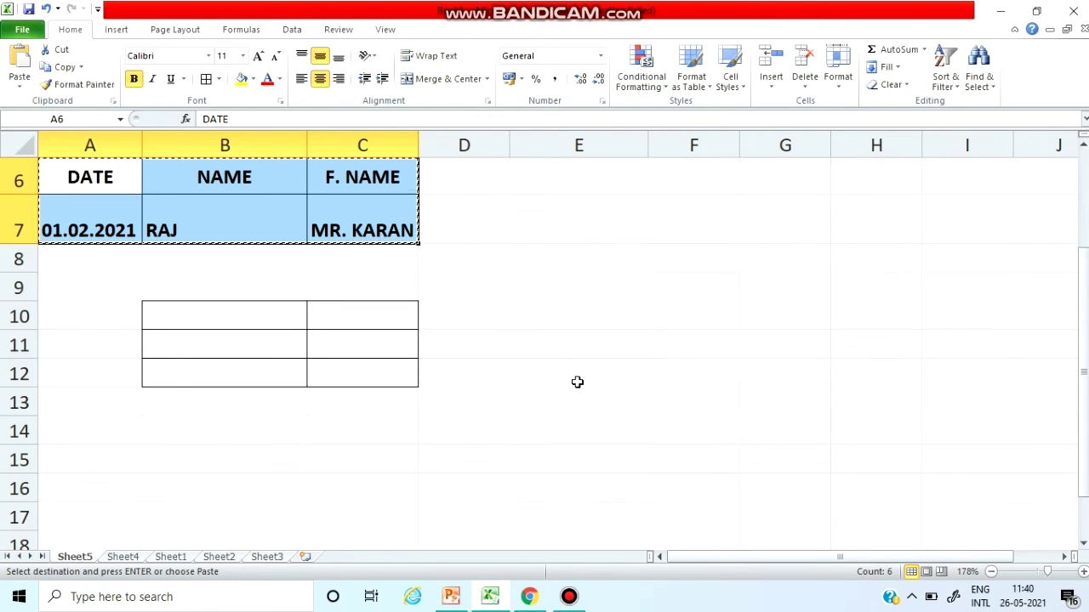
- Paste the copied table into B10:C12 using Paste Special with Transpose, and return to the PowerPoint quiz
left_click_drag(156, 306, 394, 382)
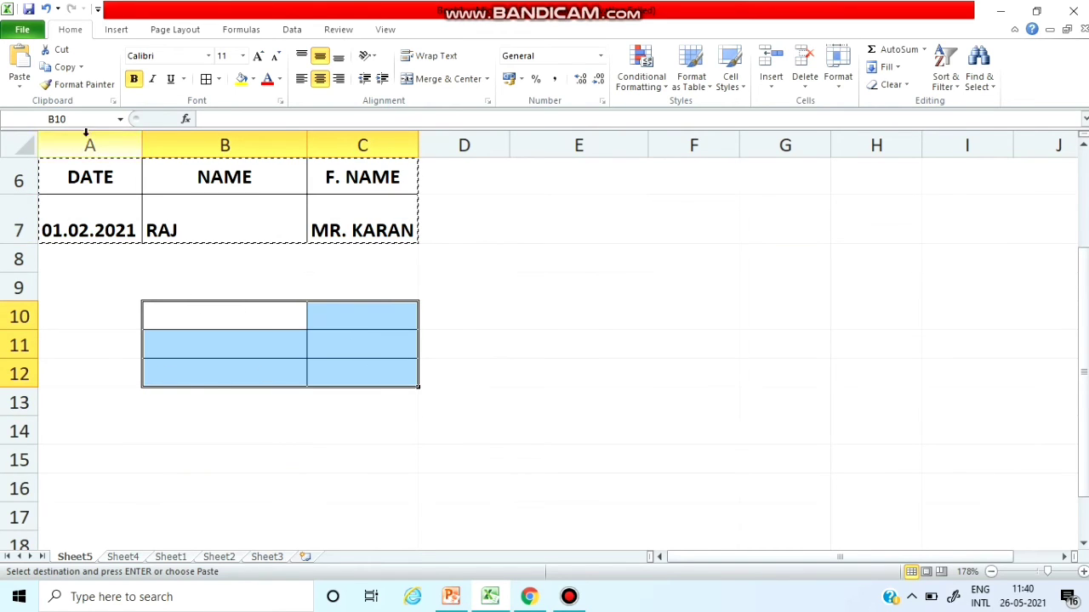
left_click(20, 83)
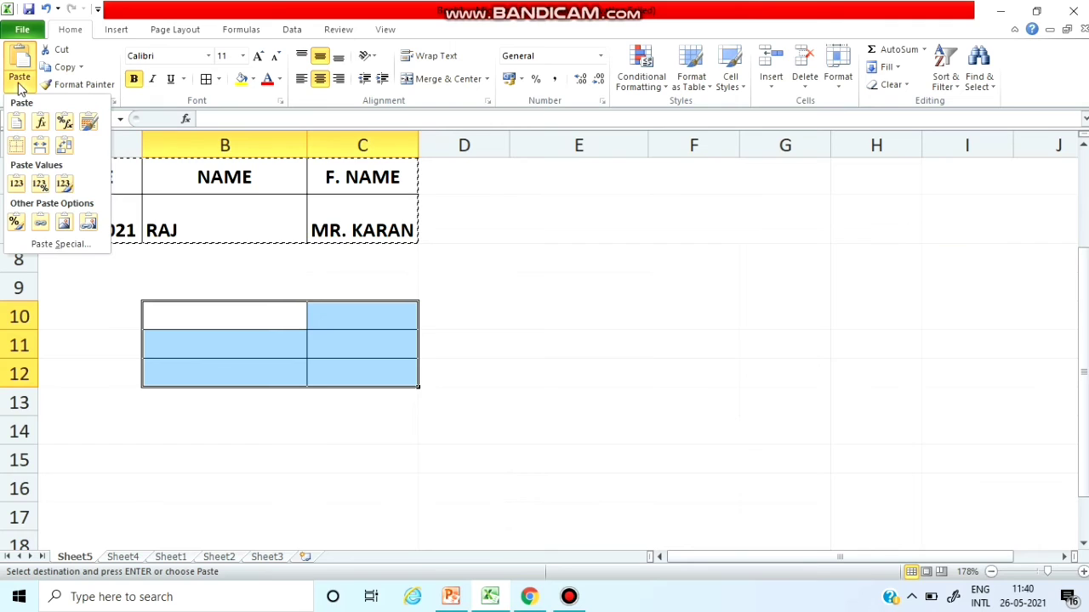
left_click(57, 244)
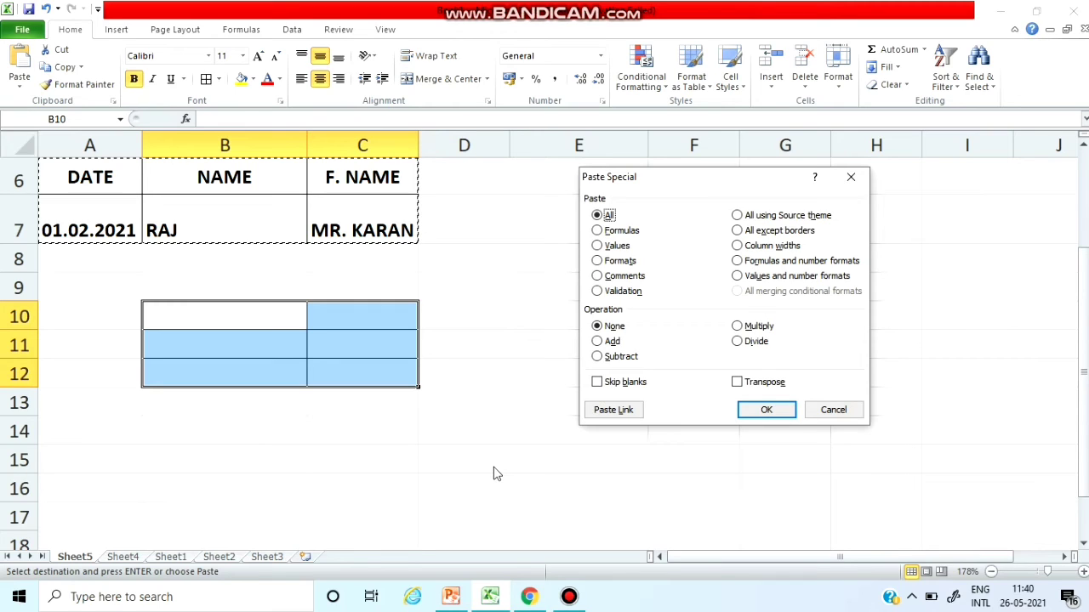
left_click(772, 385)
left_click(767, 410)
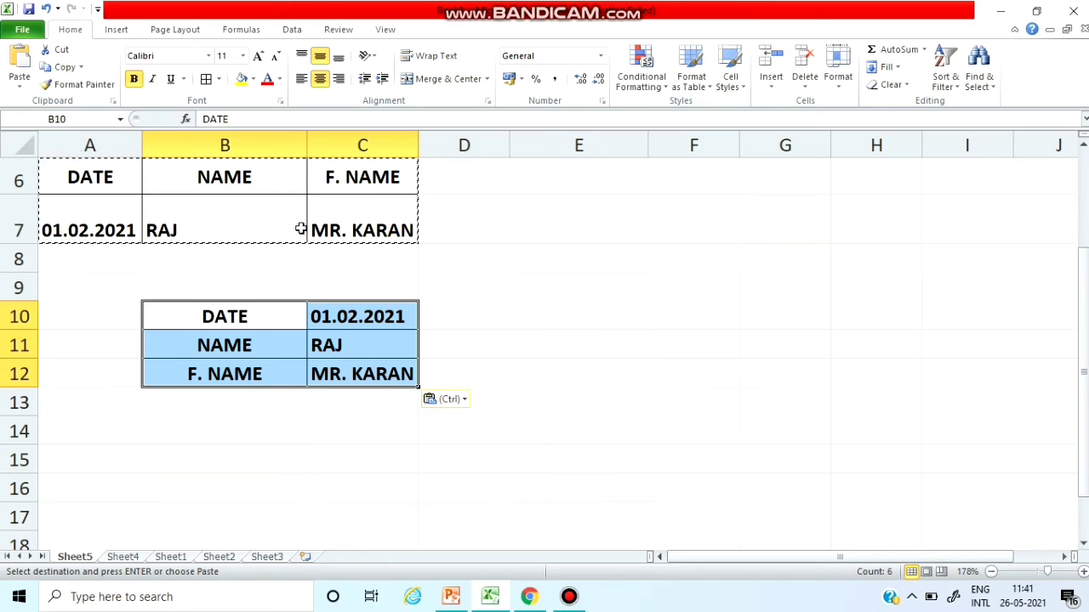
left_click(451, 596)
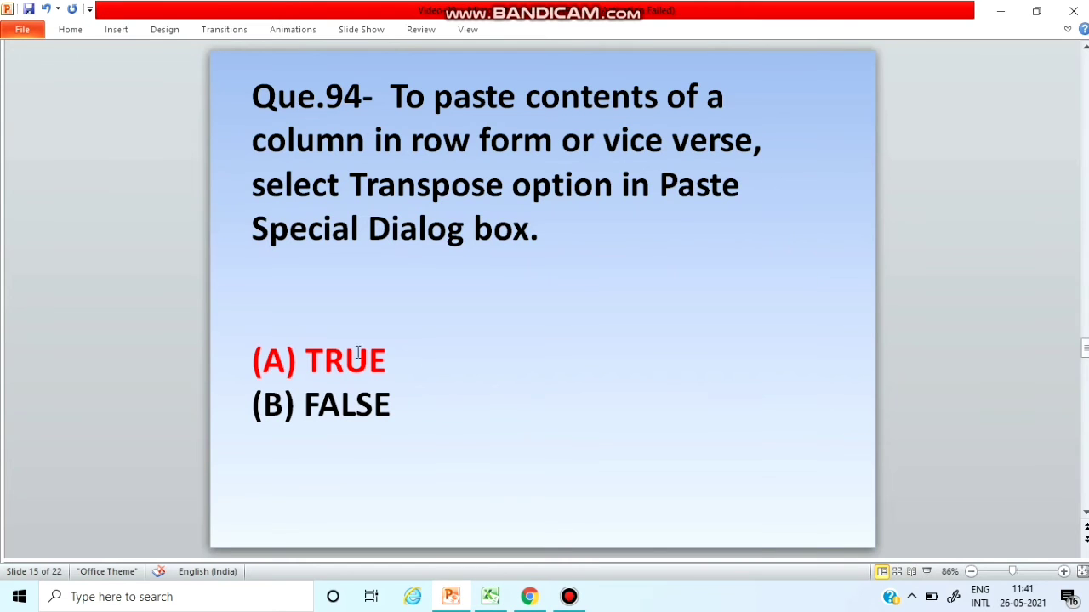